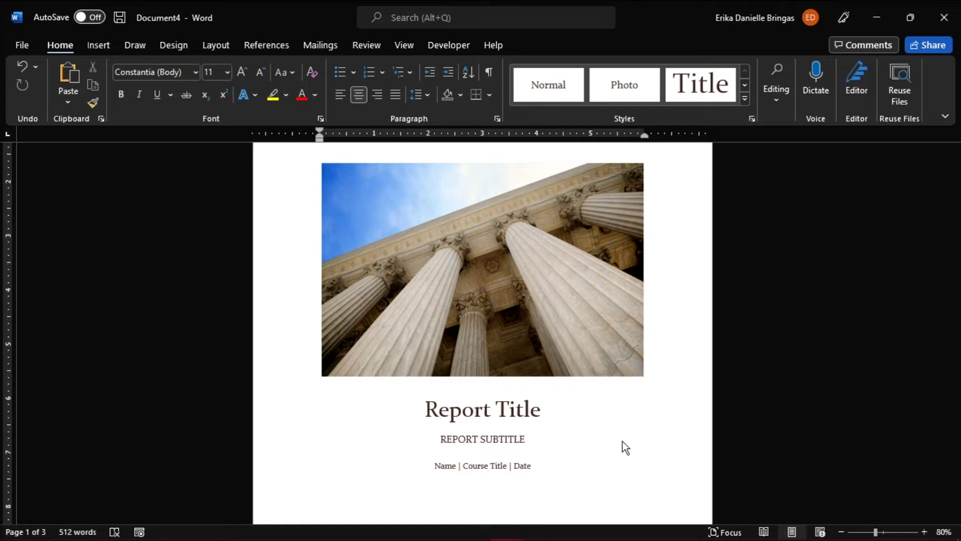
Open the File backstage and return to the report cover page
{"action": "left_click", "coordinate": [25, 43]}
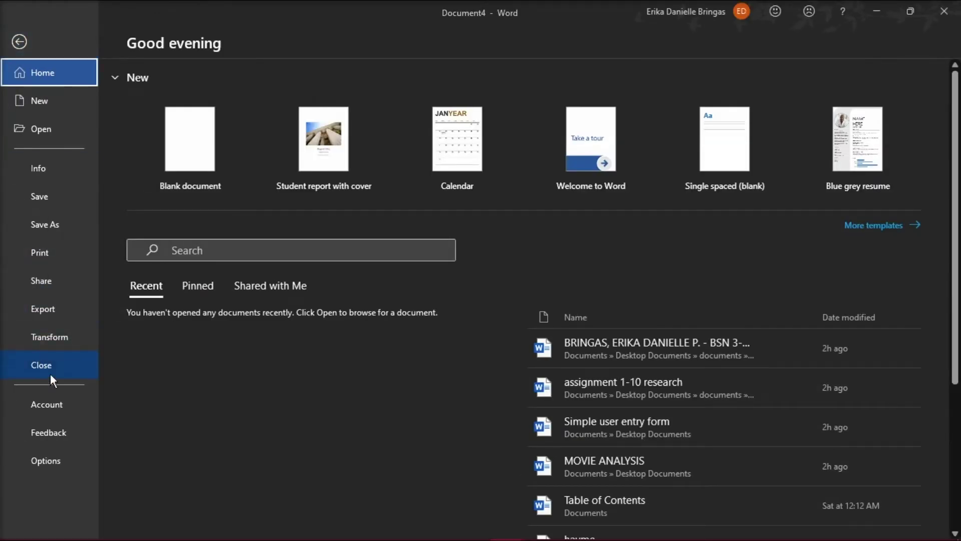
{"action": "left_click", "coordinate": [20, 41]}
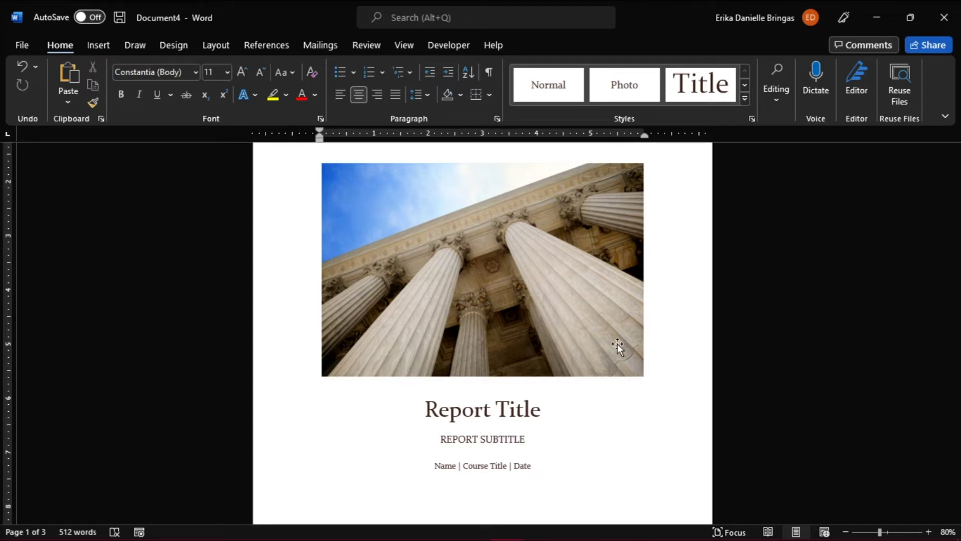
Open Word Options from the File backstage at the Quick Access Toolbar page
{"action": "left_click", "coordinate": [27, 45]}
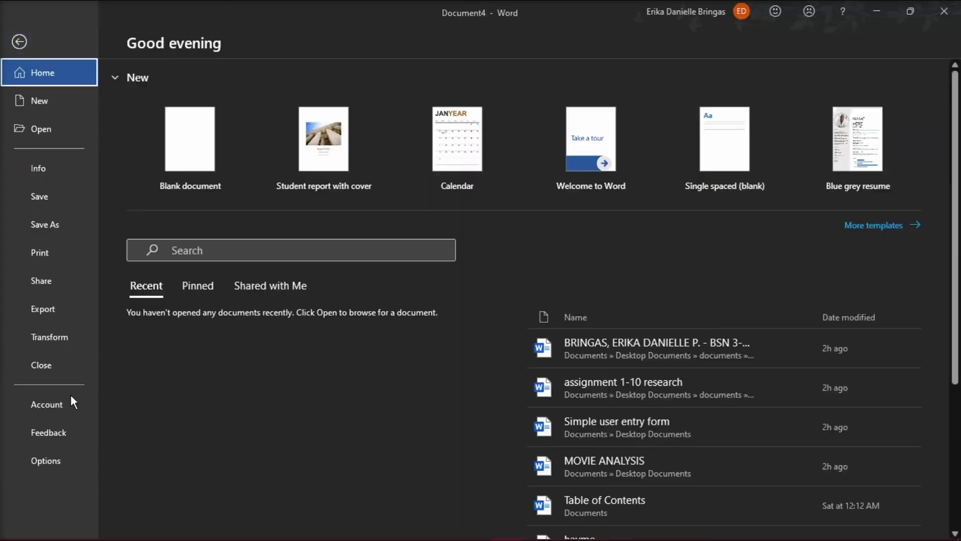
{"action": "left_click", "coordinate": [77, 460]}
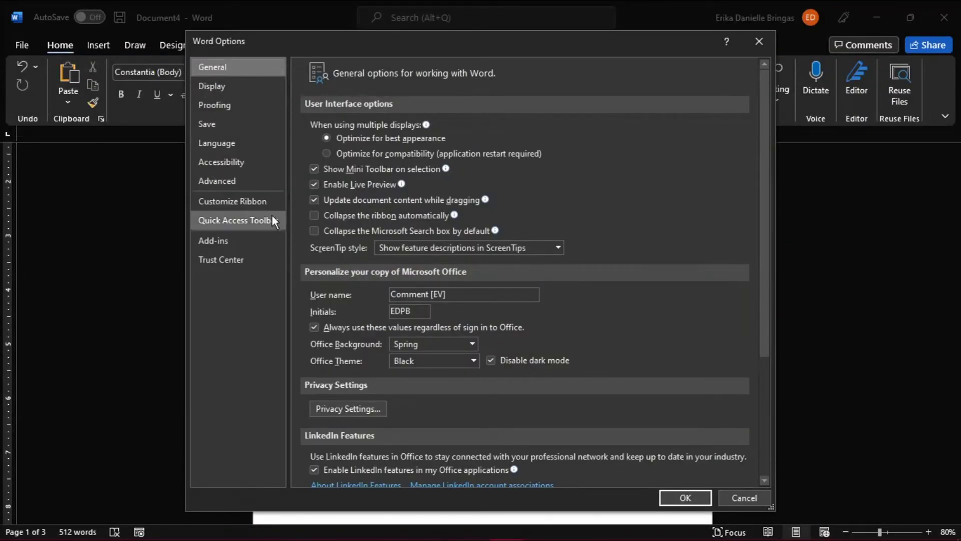
{"action": "left_click", "coordinate": [262, 219]}
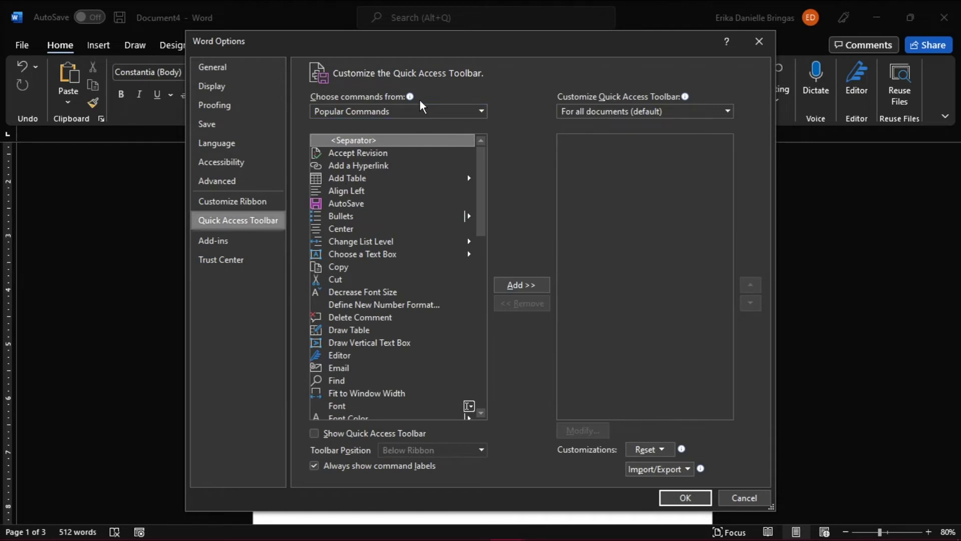
Add Close or Exit from All Commands to the Quick Access Toolbar list
{"action": "mouse_move", "coordinate": [410, 96]}
{"action": "left_click", "coordinate": [393, 113]}
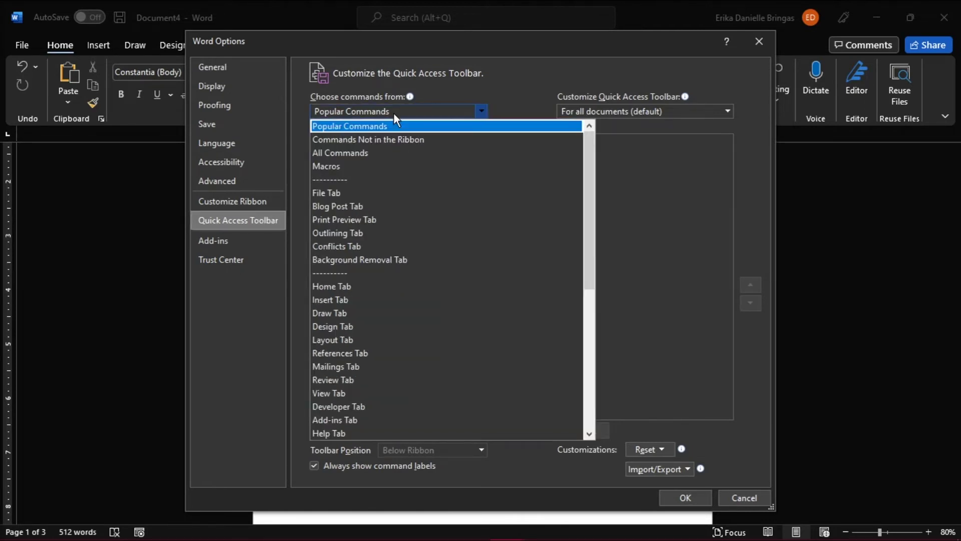
{"action": "left_click", "coordinate": [387, 152]}
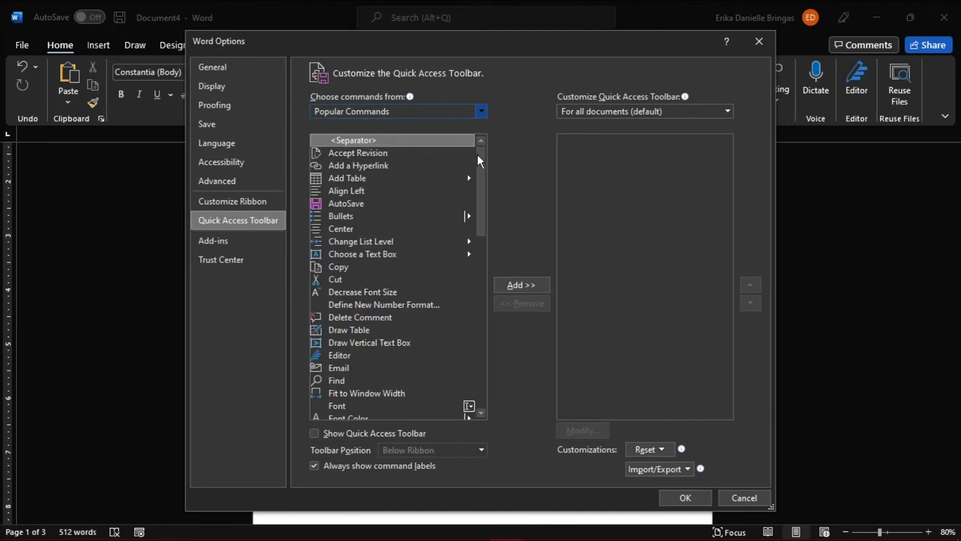
{"action": "left_click_drag", "start_coordinate": [478, 154], "coordinate": [478, 193]}
{"action": "scroll", "coordinate": [413, 244], "scroll_direction": "down", "scroll_amount": 5}
{"action": "scroll", "coordinate": [414, 245], "scroll_direction": "down", "scroll_amount": 5}
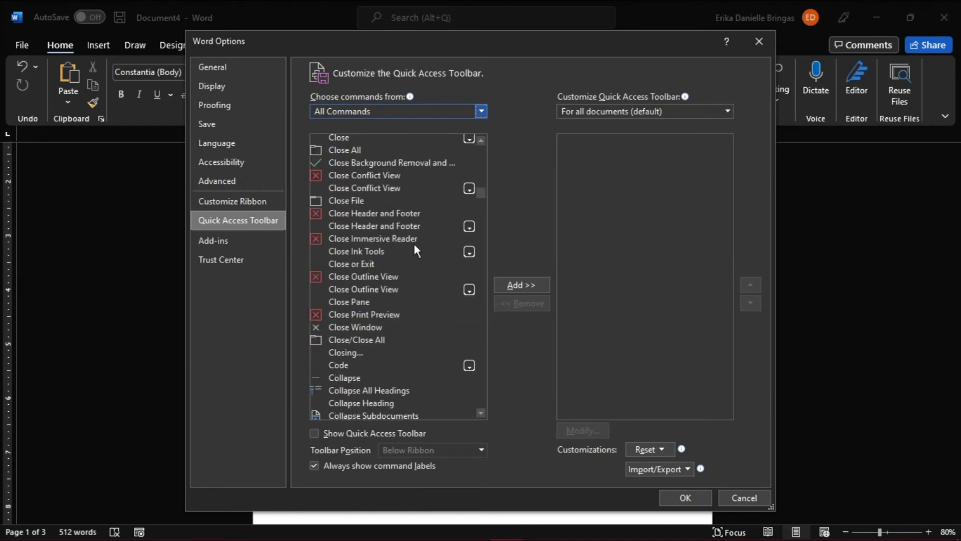
{"action": "left_click", "coordinate": [375, 263]}
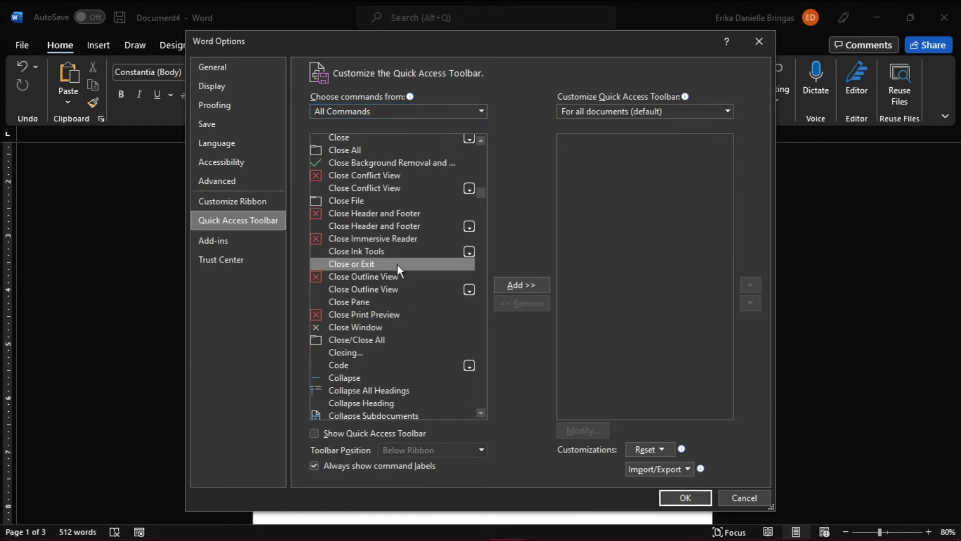
{"action": "left_click", "coordinate": [527, 286]}
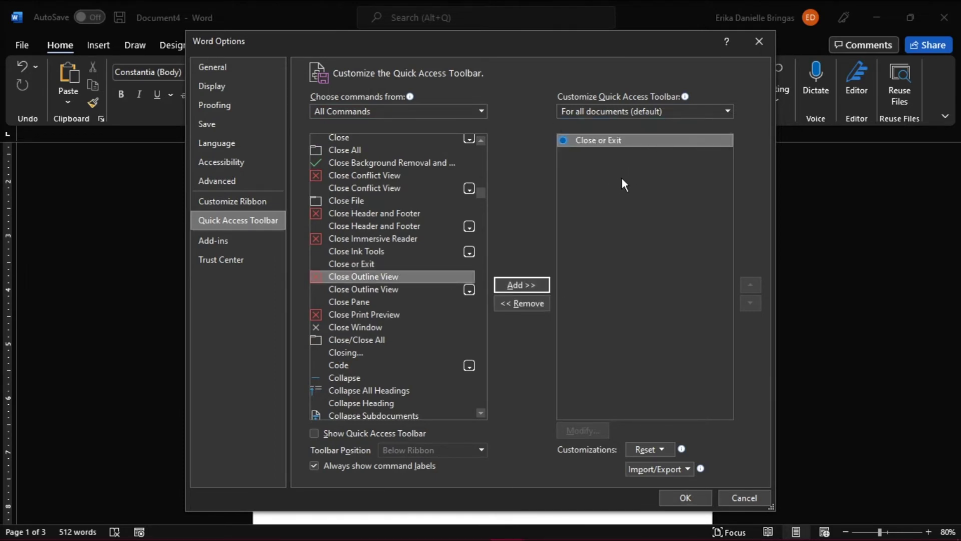
Apply the options and show the Quick Access Toolbar from the ribbon's right-click menu
{"action": "left_click", "coordinate": [693, 497]}
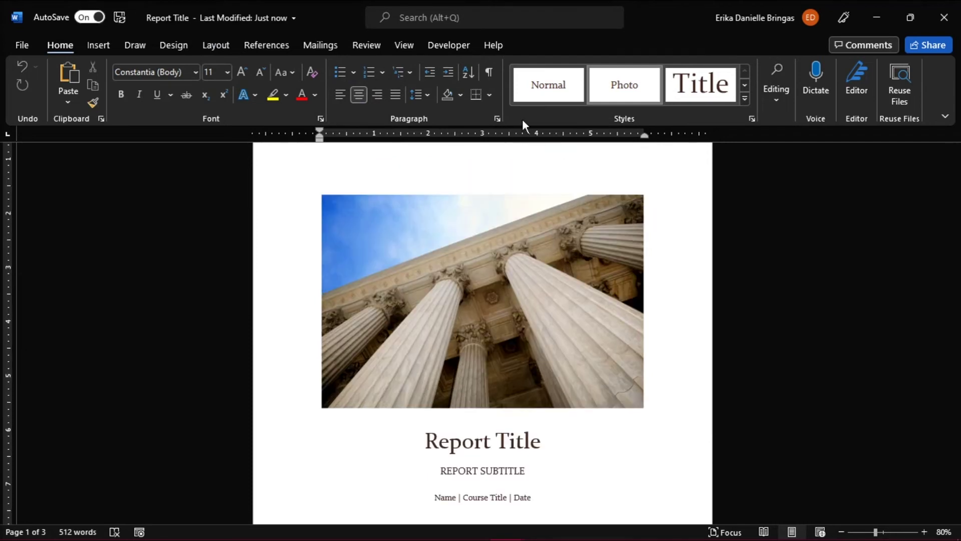
{"action": "right_click", "coordinate": [528, 118]}
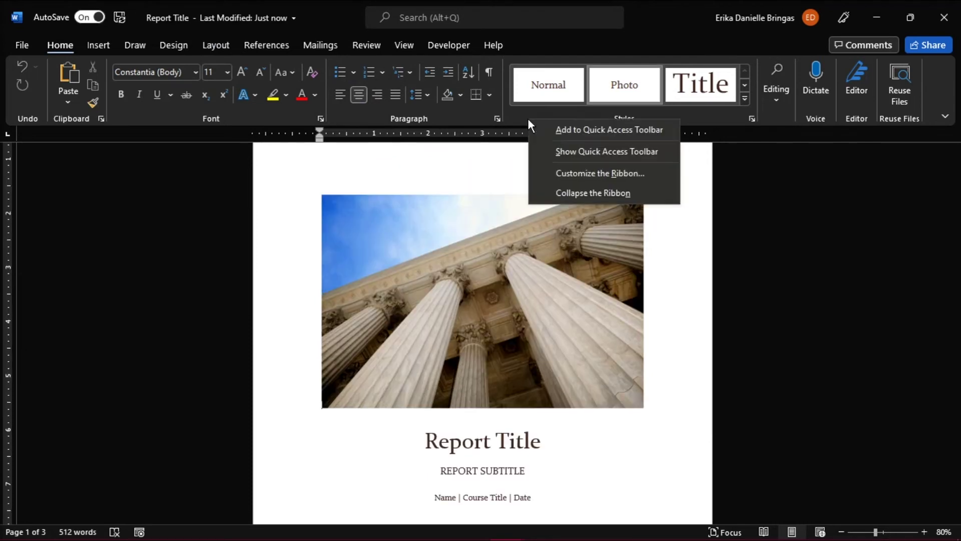
{"action": "left_click", "coordinate": [602, 151]}
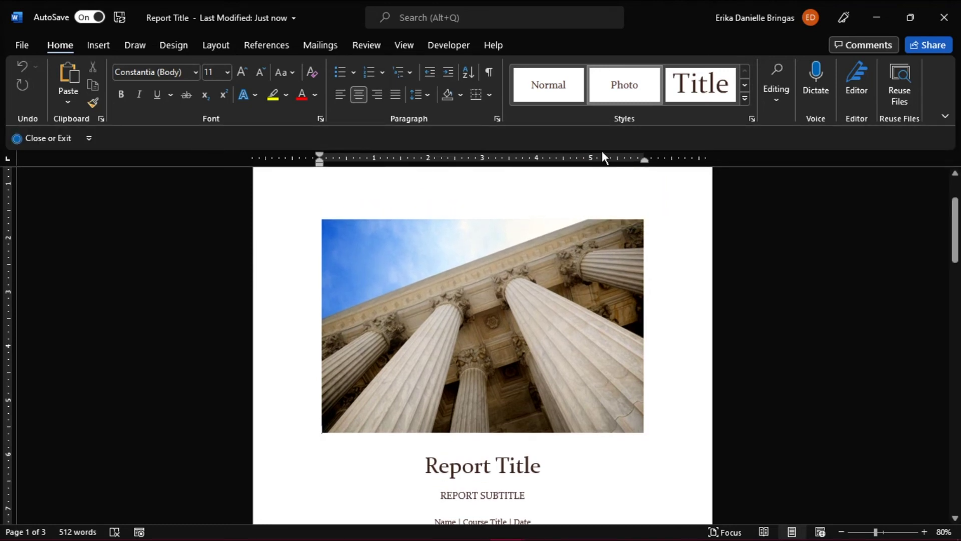